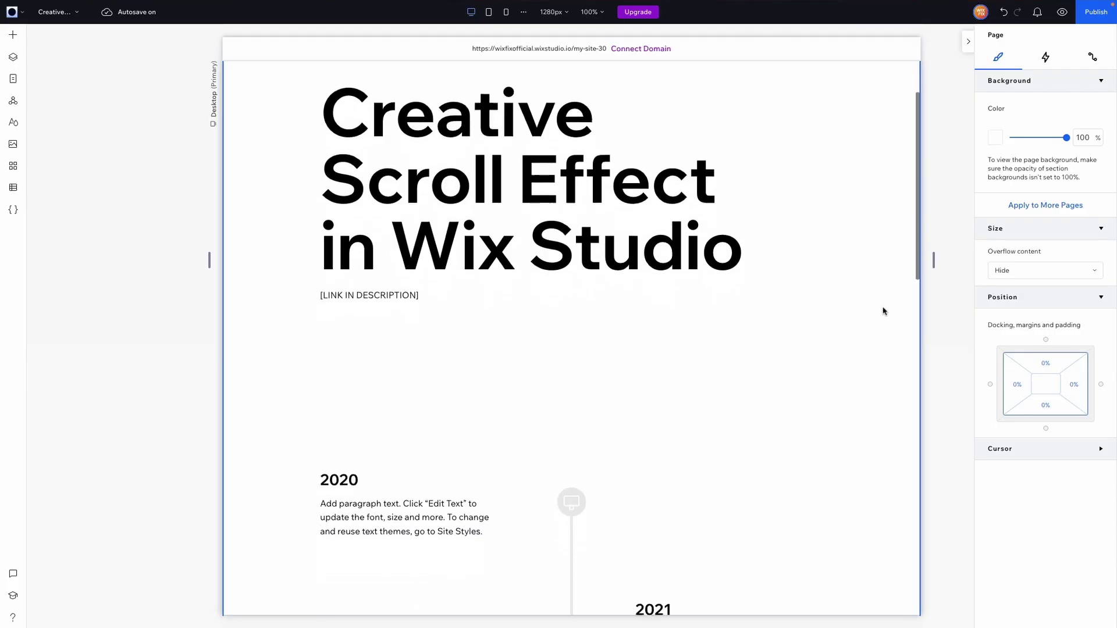
Step: Recolor the top yellow background rectangle on the second artboard to green
{"action": "scroll", "coordinate": [883, 311], "scroll_direction": "down", "scroll_amount": 7}
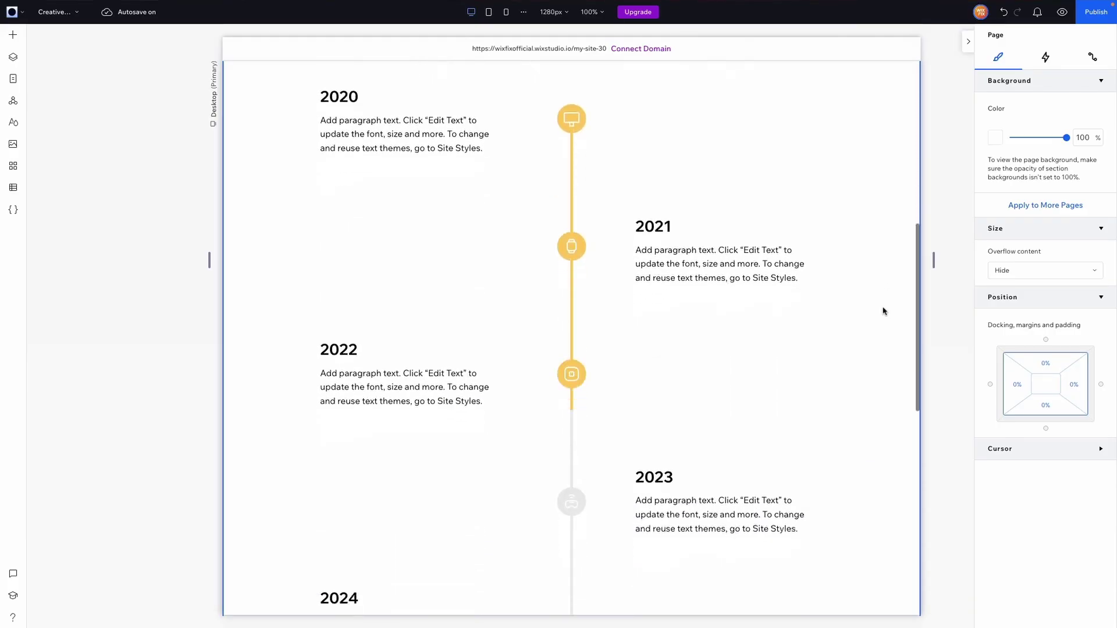
{"action": "scroll", "coordinate": [883, 312], "scroll_direction": "down", "scroll_amount": 4}
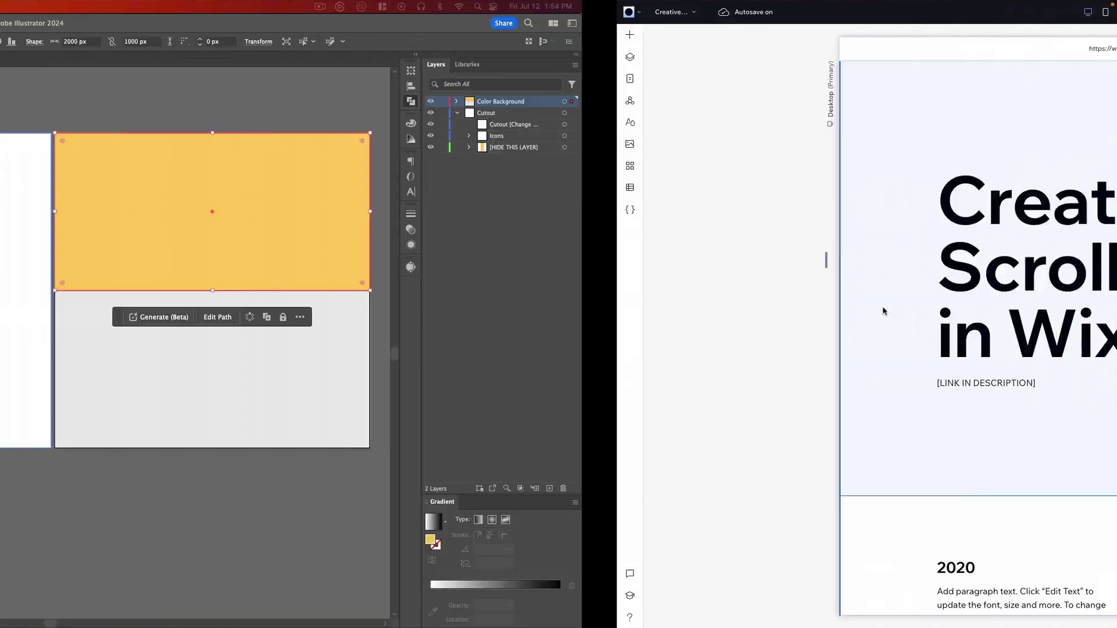
{"action": "left_click", "coordinate": [182, 252]}
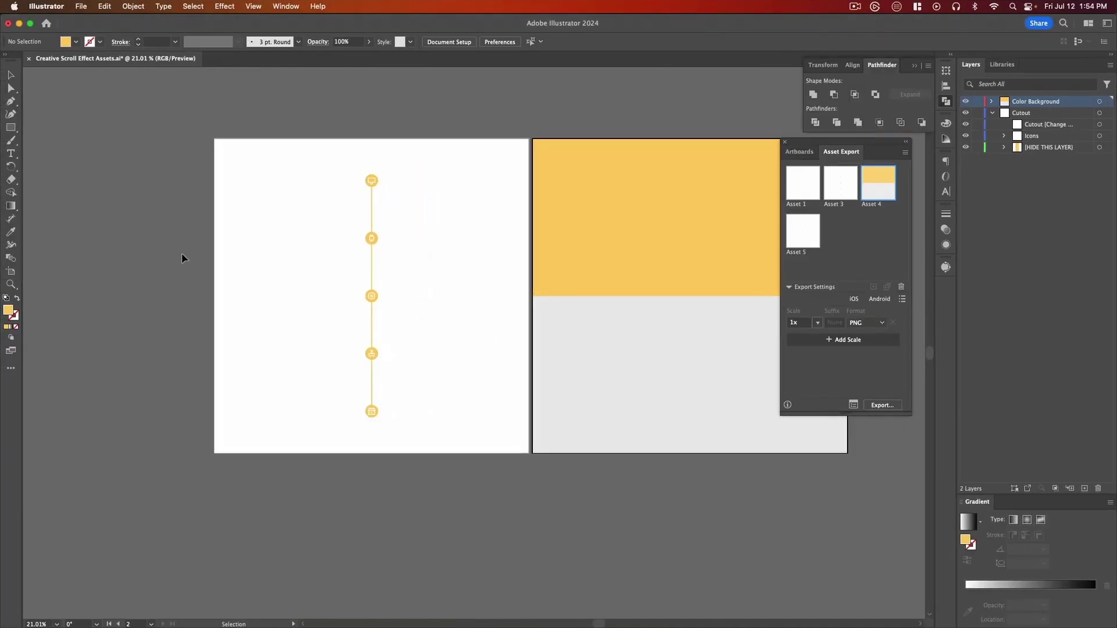
{"action": "scroll", "coordinate": [182, 252], "scroll_direction": "right", "scroll_amount": 3}
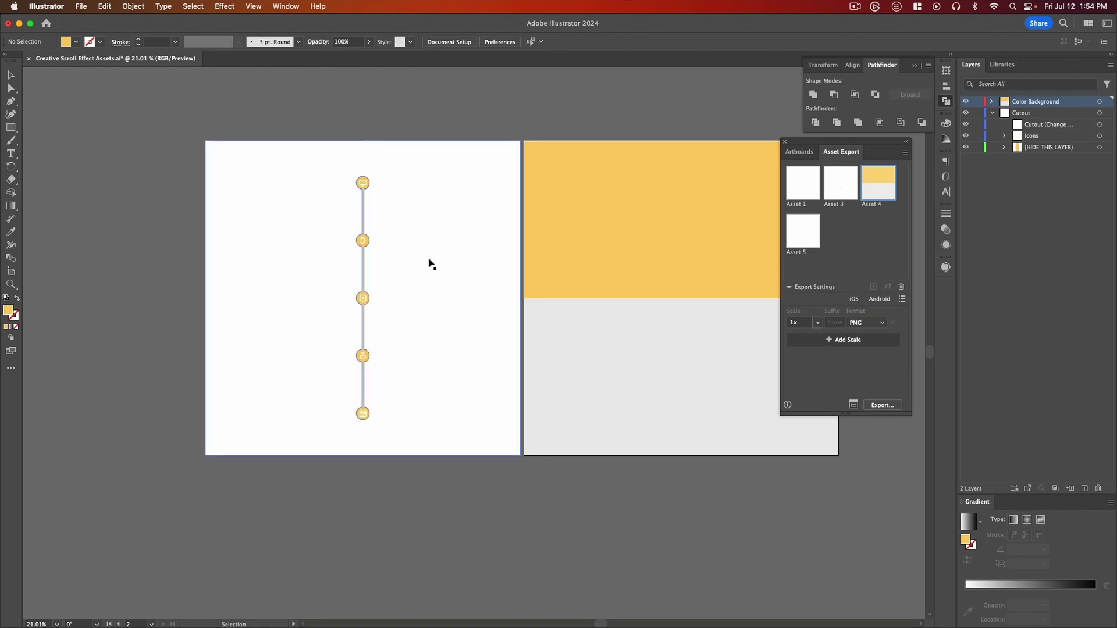
{"action": "scroll", "coordinate": [599, 207], "scroll_direction": "right", "scroll_amount": 5}
{"action": "left_click", "coordinate": [599, 207]}
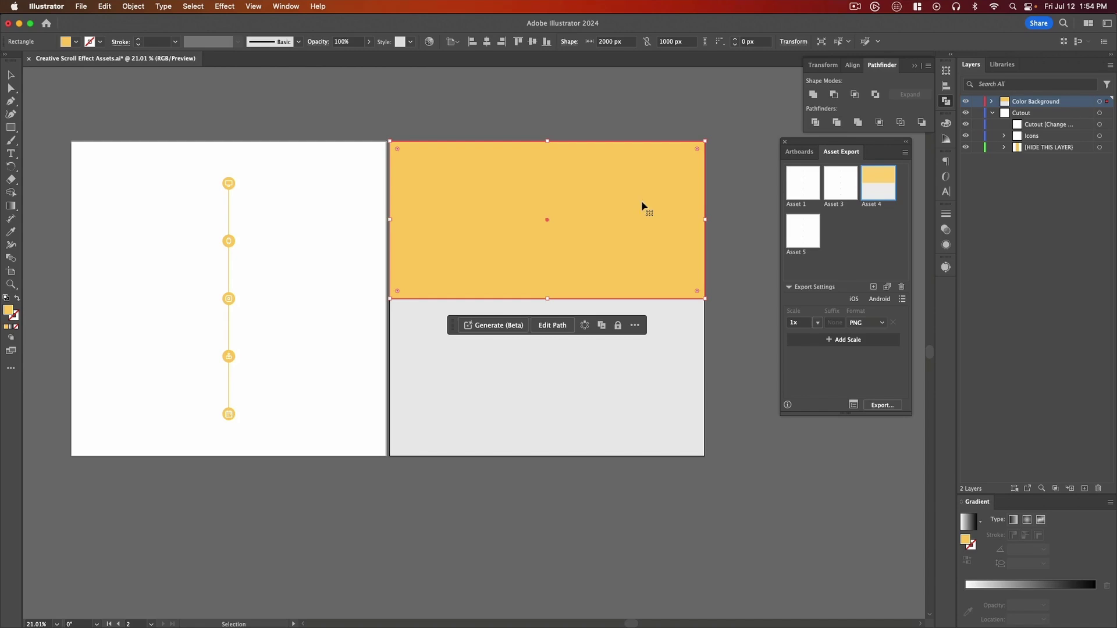
{"action": "left_click", "coordinate": [76, 41]}
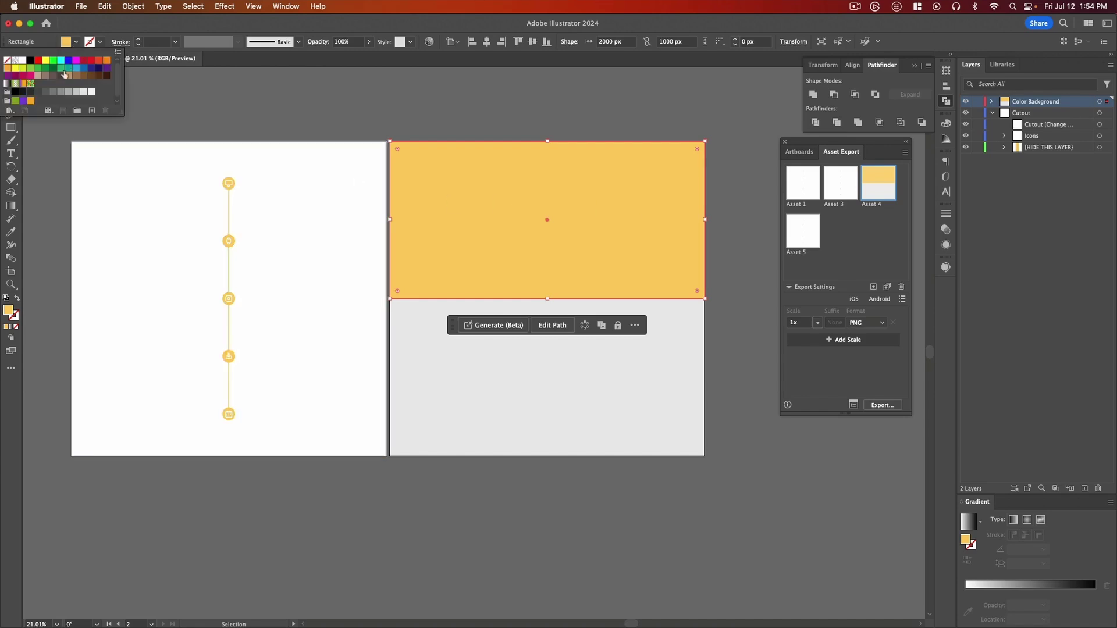
{"action": "left_click", "coordinate": [60, 68]}
{"action": "left_click", "coordinate": [738, 211]}
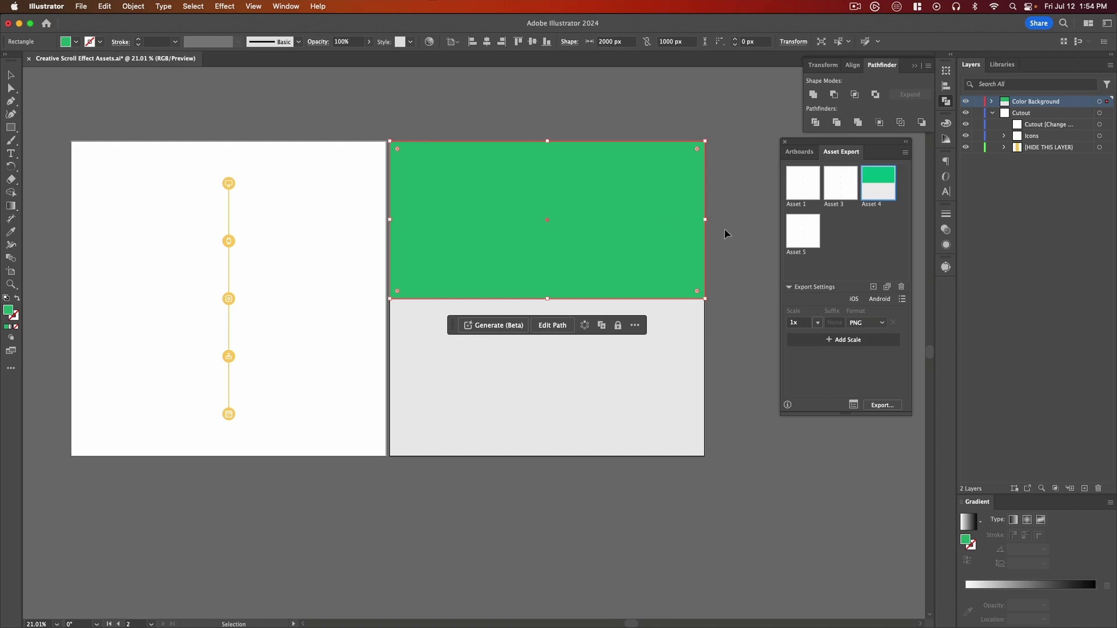
{"action": "left_click", "coordinate": [642, 401], "text": "shift"}
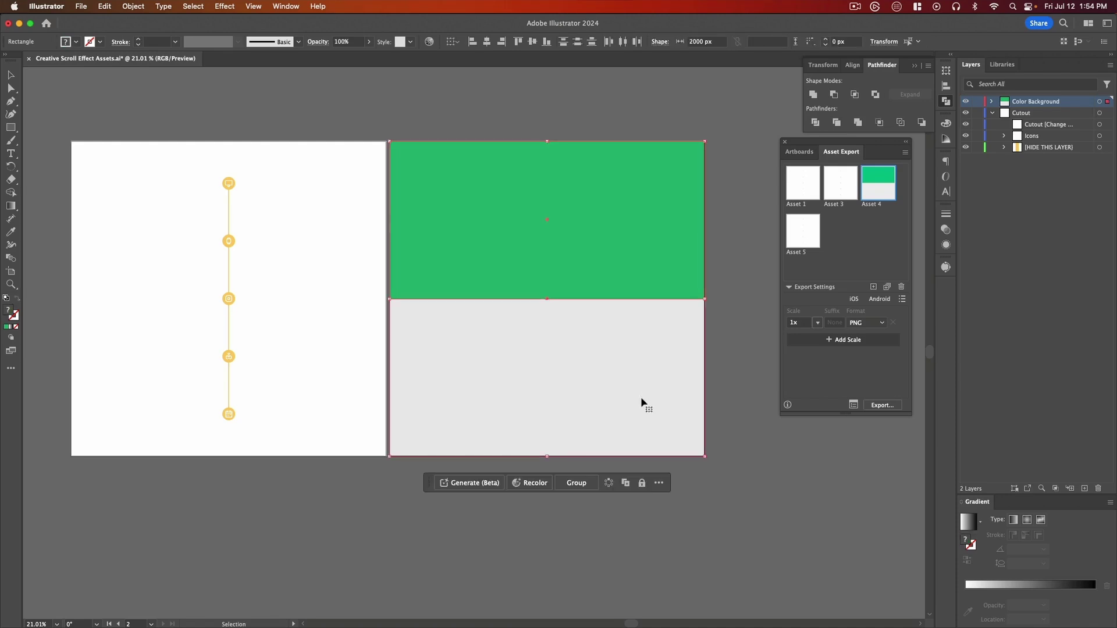
{"action": "scroll", "coordinate": [641, 401], "scroll_direction": "left", "scroll_amount": 3}
Step: Hide the [HIDE THIS LAYER] layer so the yellow circles and line disappear
{"action": "scroll", "coordinate": [274, 239], "scroll_direction": "up", "scroll_amount": 3}
{"action": "scroll", "coordinate": [274, 239], "scroll_direction": "left", "scroll_amount": 3}
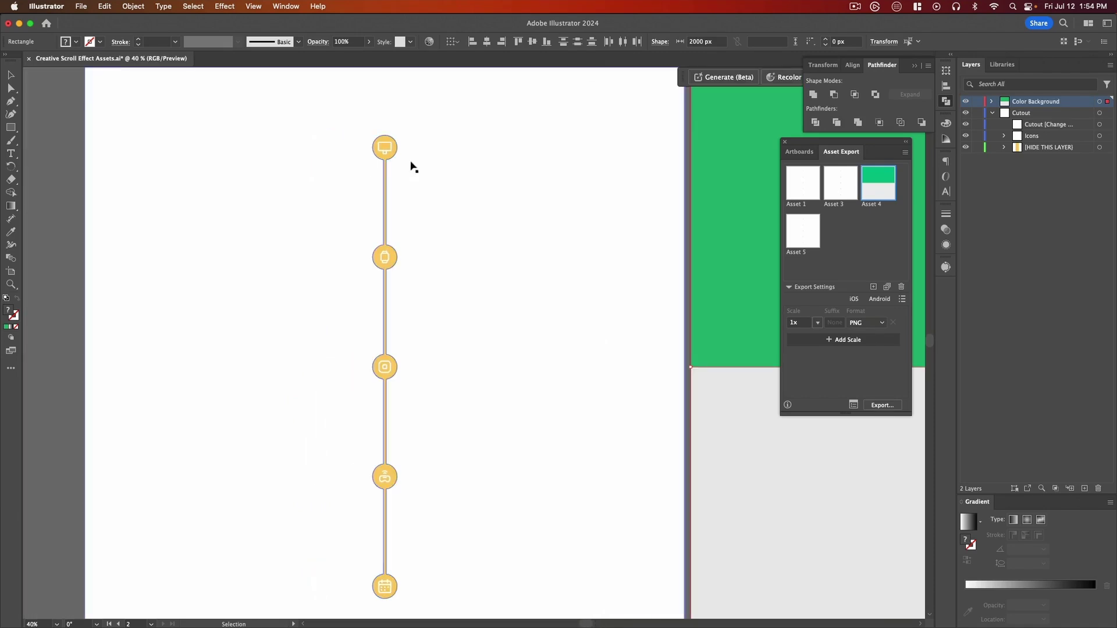
{"action": "scroll", "coordinate": [344, 160], "scroll_direction": "up", "scroll_amount": 3}
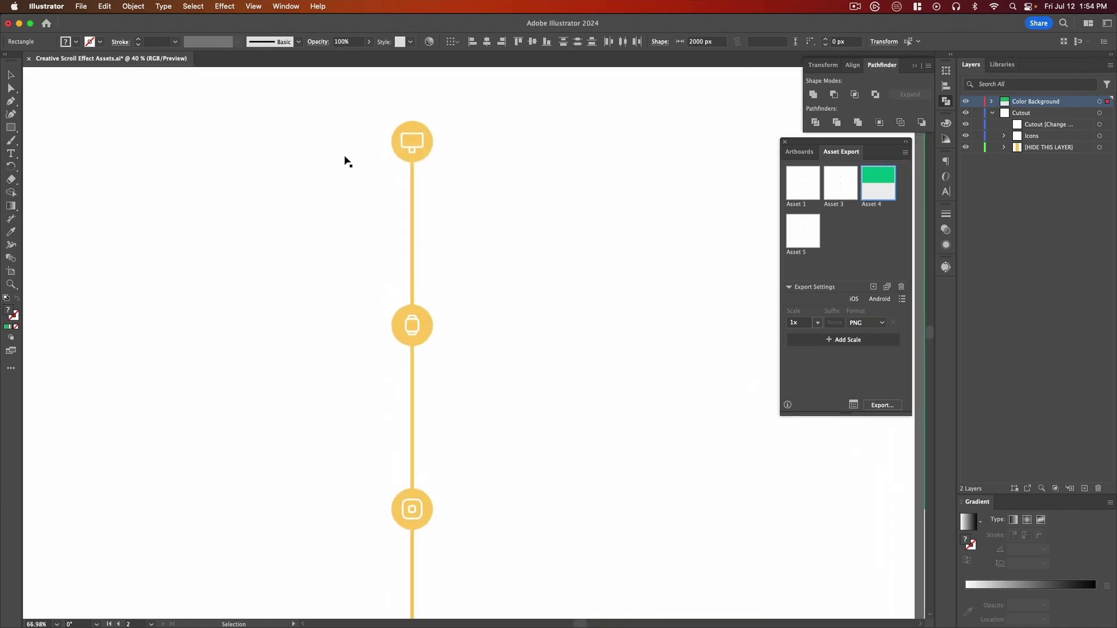
{"action": "scroll", "coordinate": [414, 144], "scroll_direction": "down", "scroll_amount": 5}
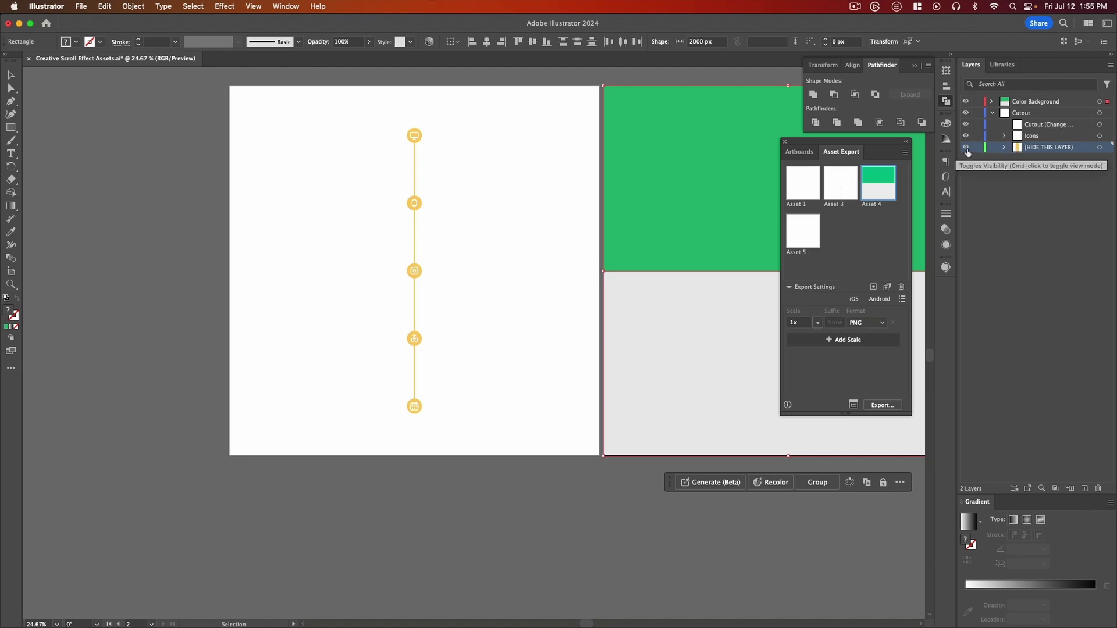
{"action": "scroll", "coordinate": [424, 182], "scroll_direction": "up", "scroll_amount": 5}
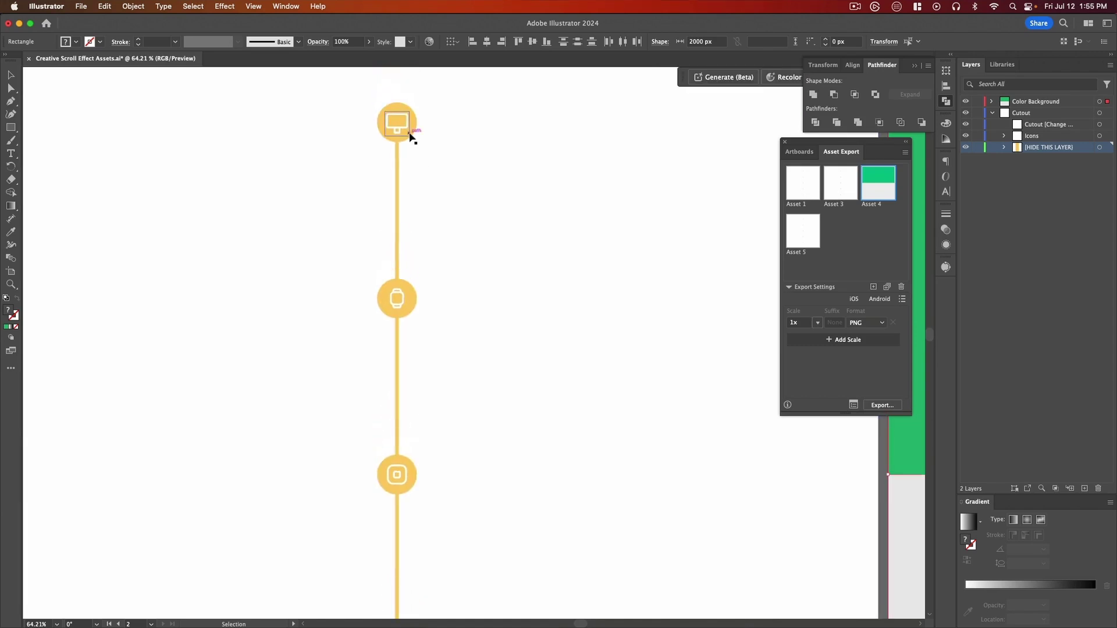
{"action": "scroll", "coordinate": [442, 207], "scroll_direction": "down", "scroll_amount": 3}
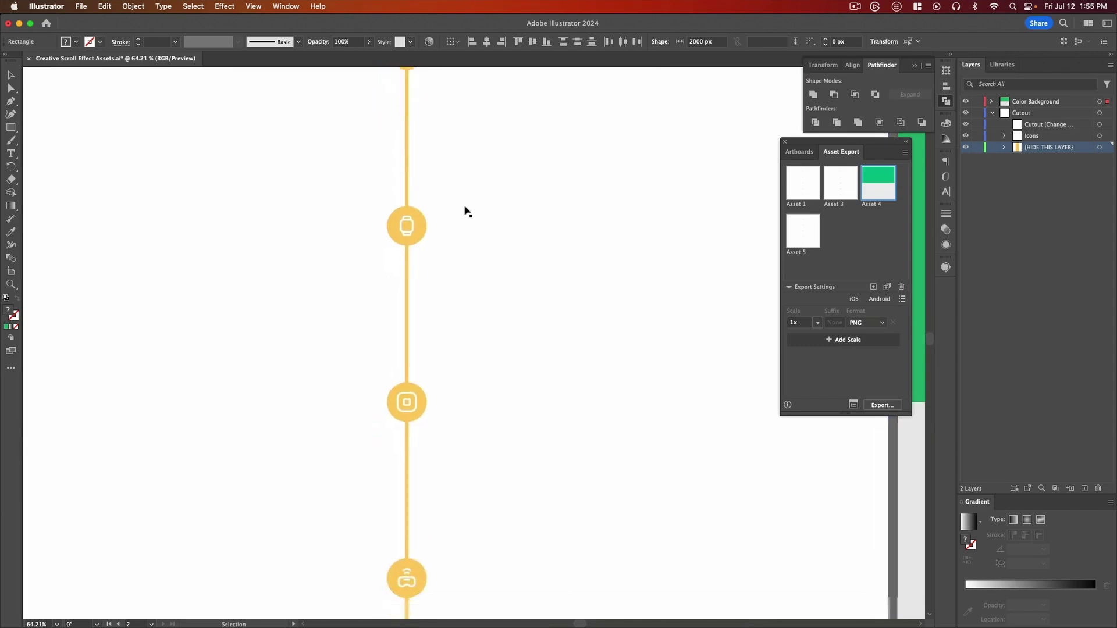
{"action": "left_click", "coordinate": [966, 148]}
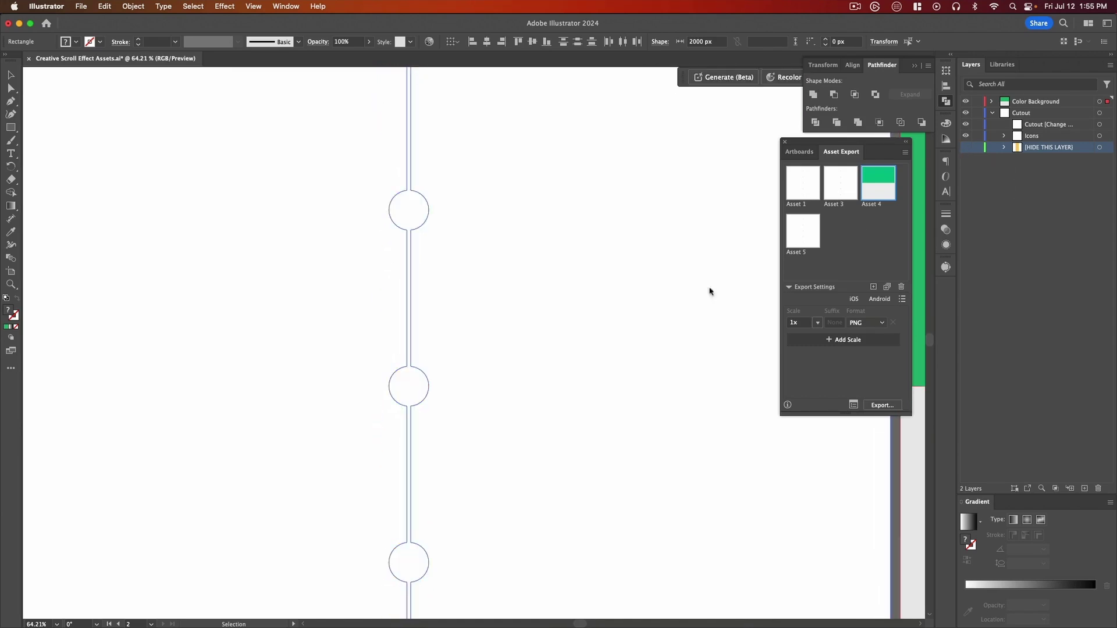
Step: Select all the artwork on both artboards
{"action": "scroll", "coordinate": [585, 361], "scroll_direction": "down", "scroll_amount": 5}
{"action": "left_click", "coordinate": [586, 362]}
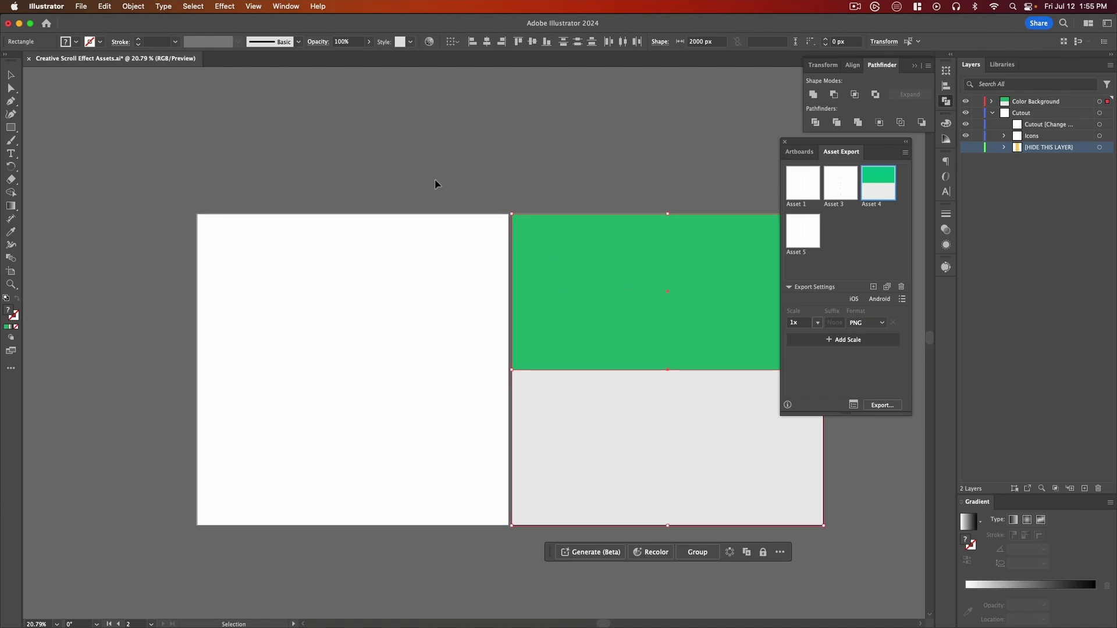
{"action": "left_click_drag", "start_coordinate": [307, 166], "coordinate": [784, 526]}
Step: Export Artboards 1 and 2 to Downloads as 1x PNG and as SVG
{"action": "right_click", "coordinate": [567, 395]}
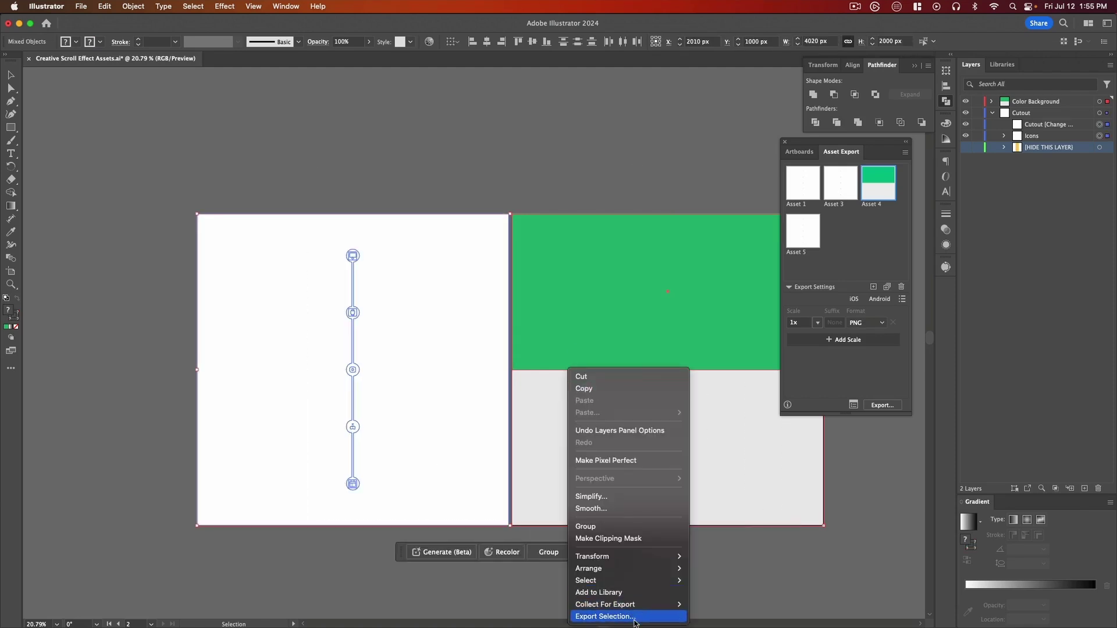
{"action": "left_click", "coordinate": [604, 617]}
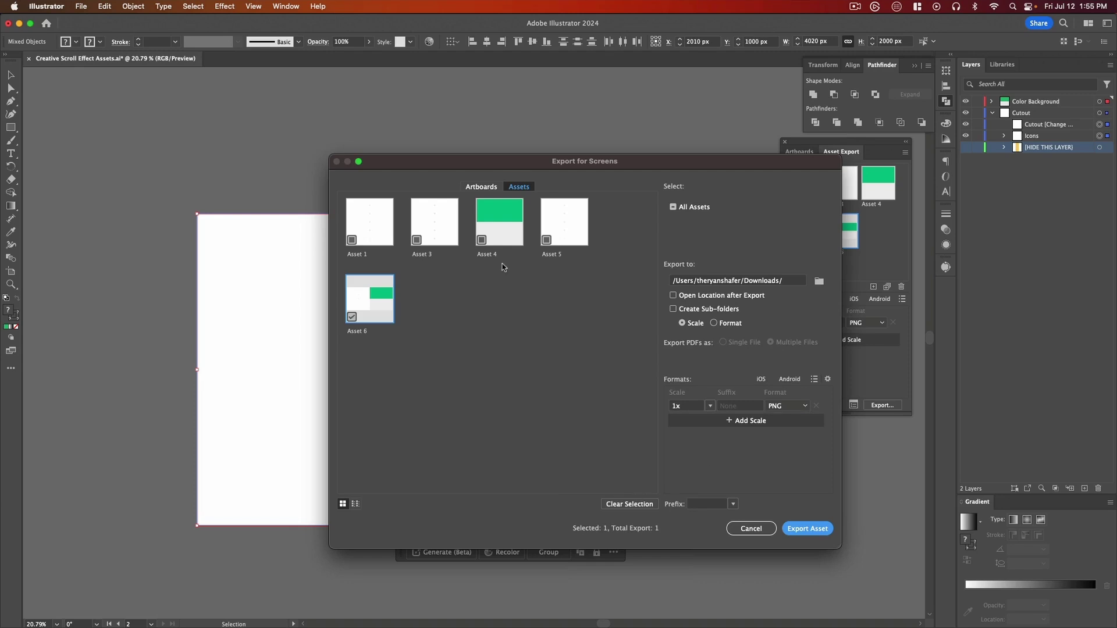
{"action": "left_click", "coordinate": [483, 187]}
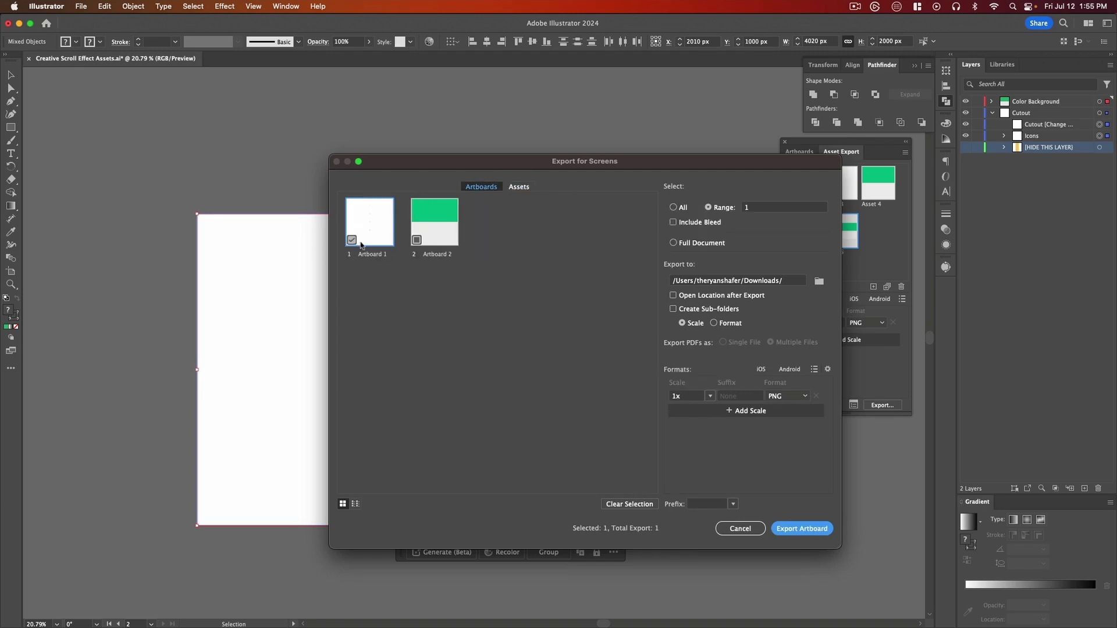
{"action": "left_click", "coordinate": [417, 241]}
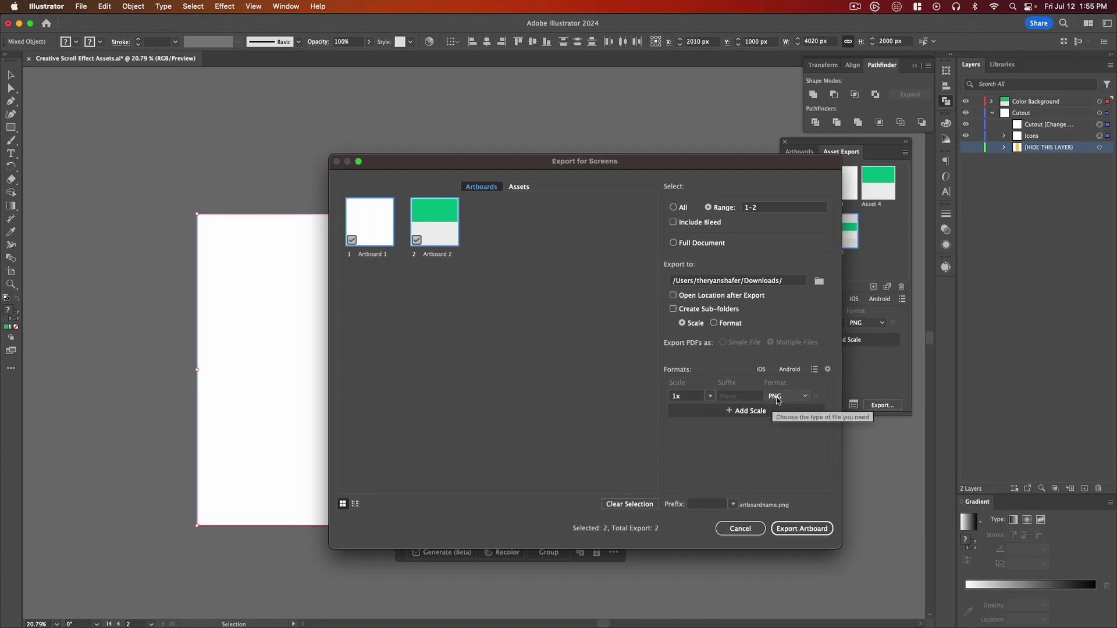
{"action": "left_click", "coordinate": [749, 410]}
{"action": "left_click", "coordinate": [781, 411]}
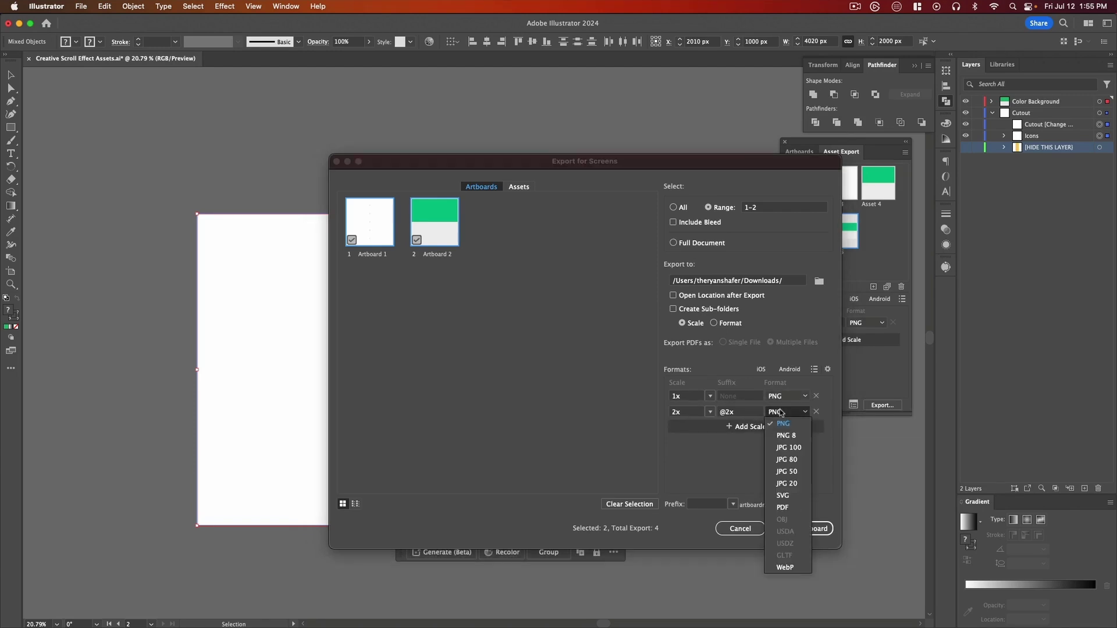
{"action": "left_click", "coordinate": [784, 496]}
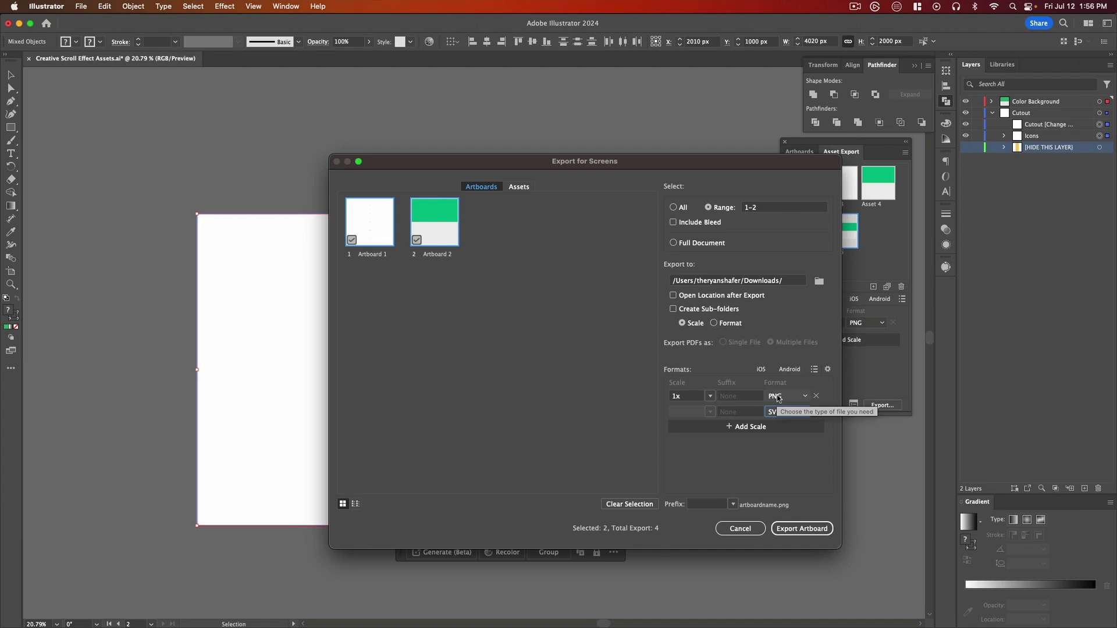
{"action": "left_click", "coordinate": [797, 528]}
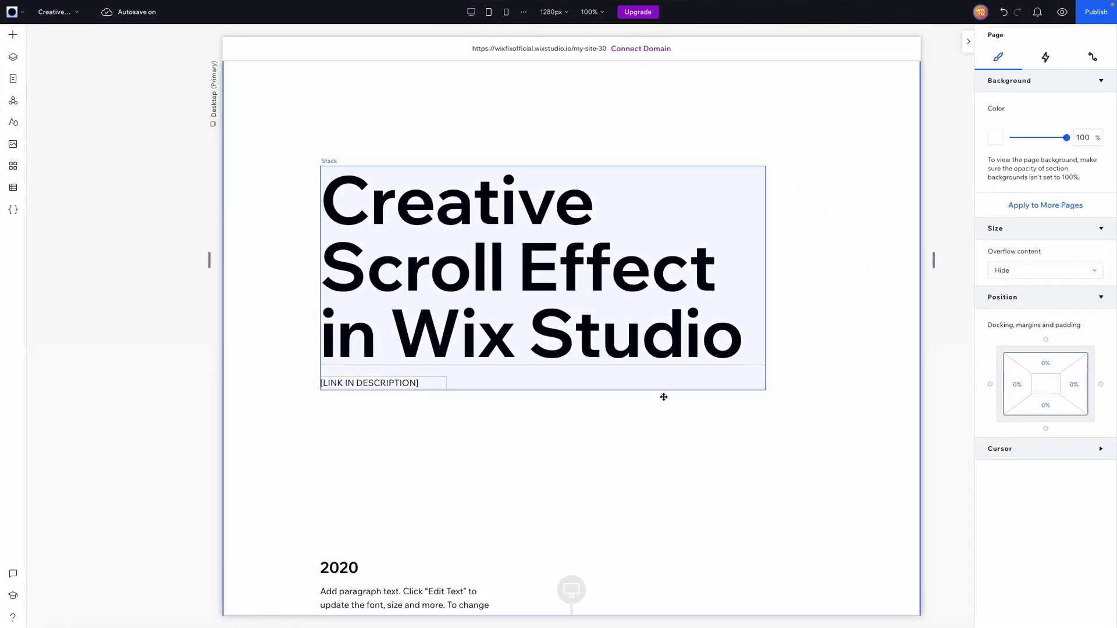
Step: Add a blank section below the title and set its height to 800 px
{"action": "left_click", "coordinate": [575, 497]}
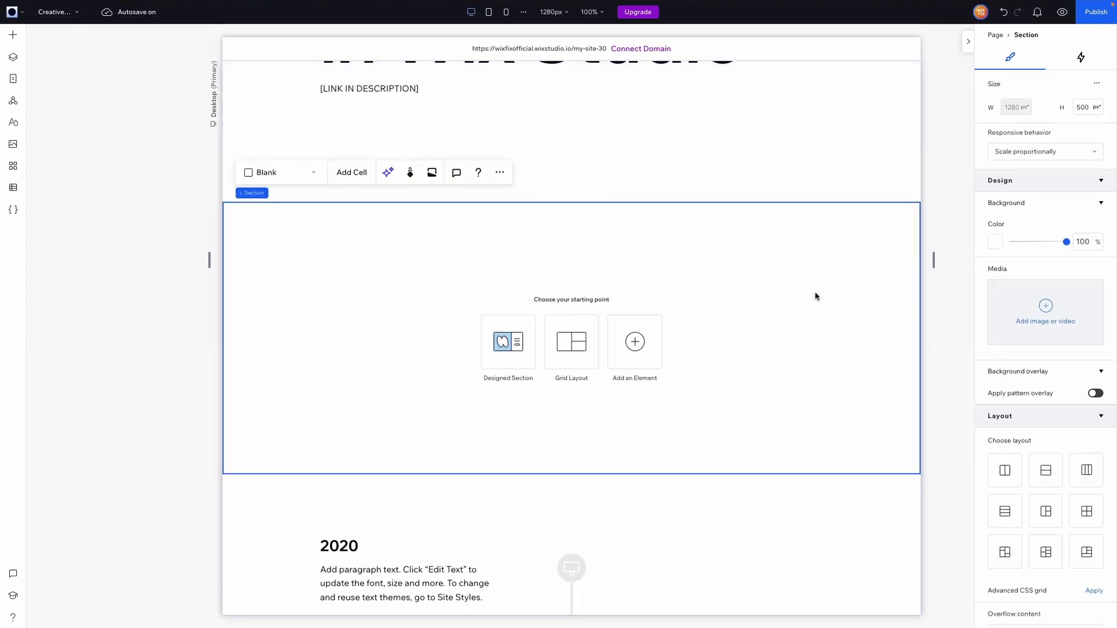
{"action": "left_click", "coordinate": [1086, 108]}
{"action": "type", "text": "800"}
{"action": "key", "text": "Return"}
{"action": "scroll", "coordinate": [567, 285], "scroll_direction": "down", "scroll_amount": 2}
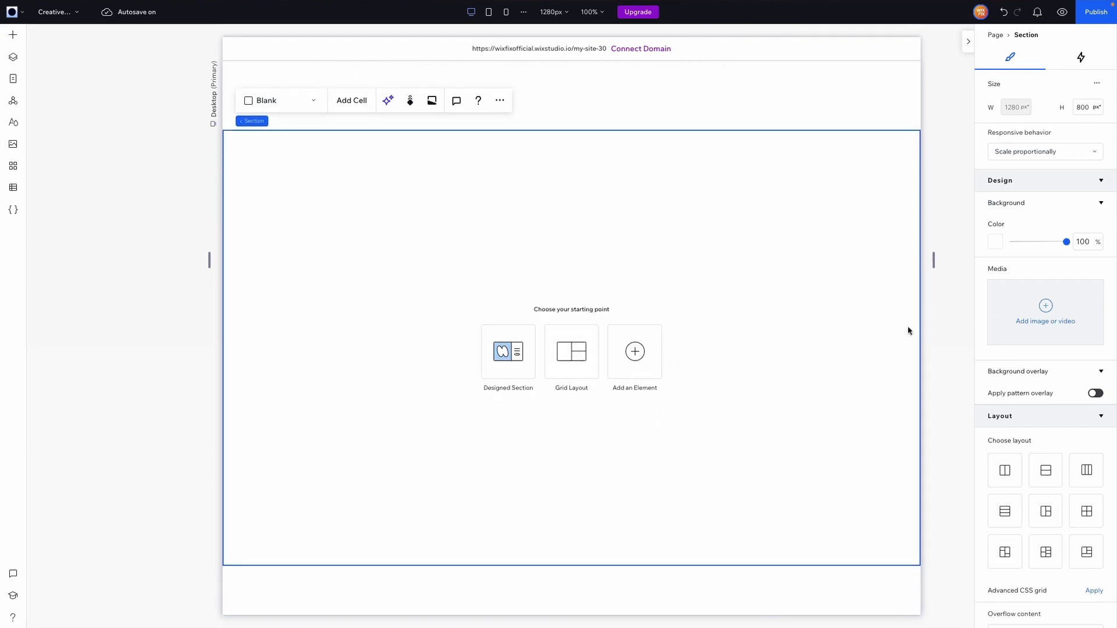
Step: Set Asset 4.png from Site Files as the new section's background image
{"action": "left_click", "coordinate": [1026, 322]}
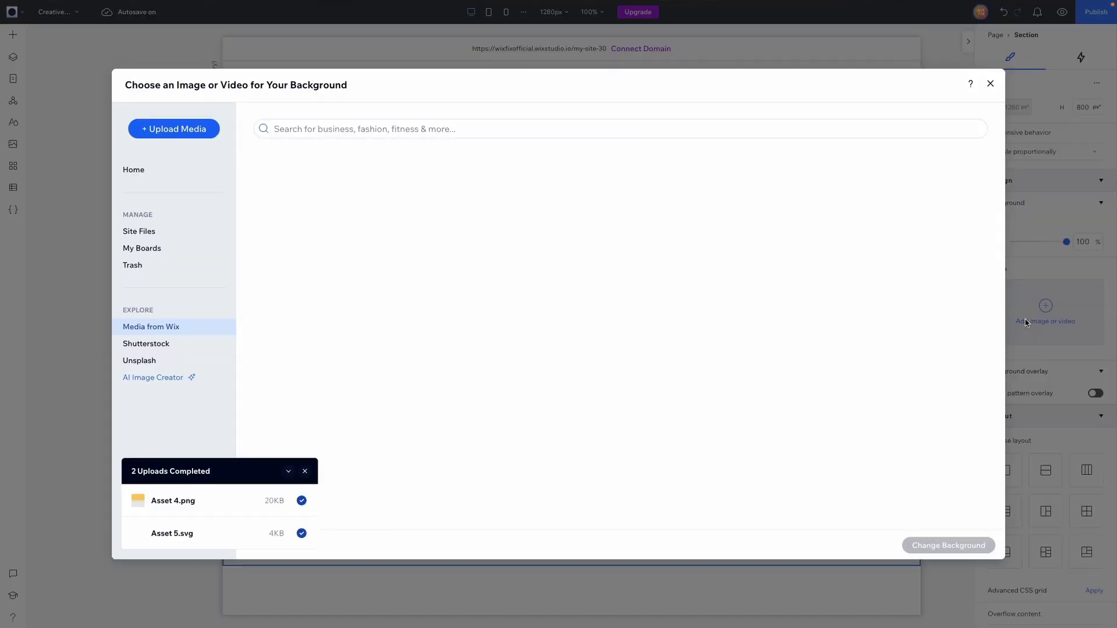
{"action": "left_click", "coordinate": [139, 231]}
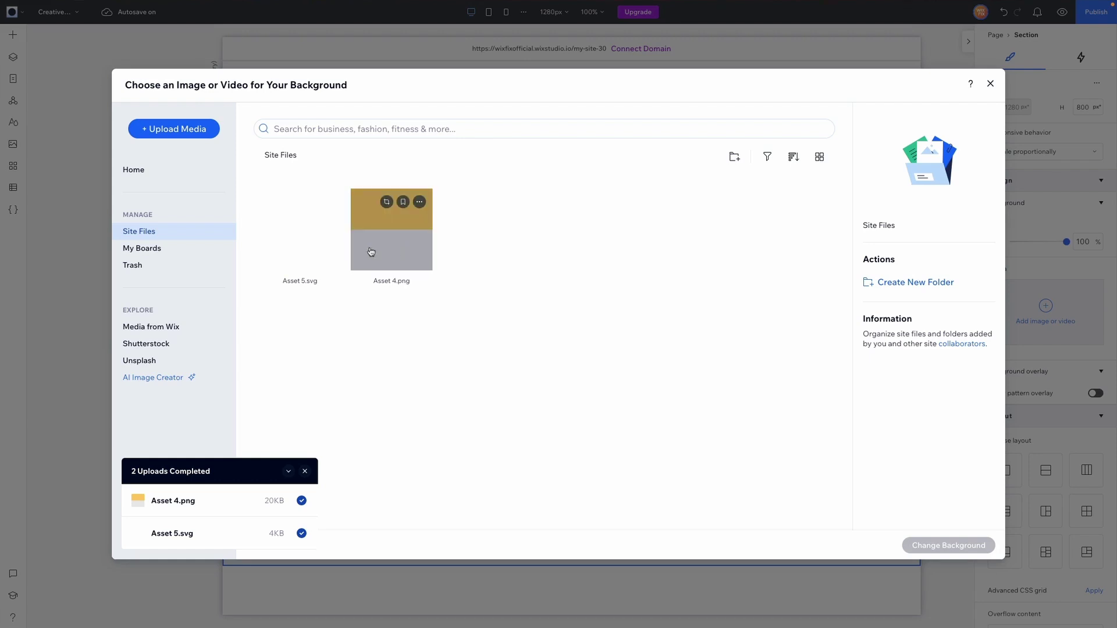
{"action": "left_click", "coordinate": [417, 249]}
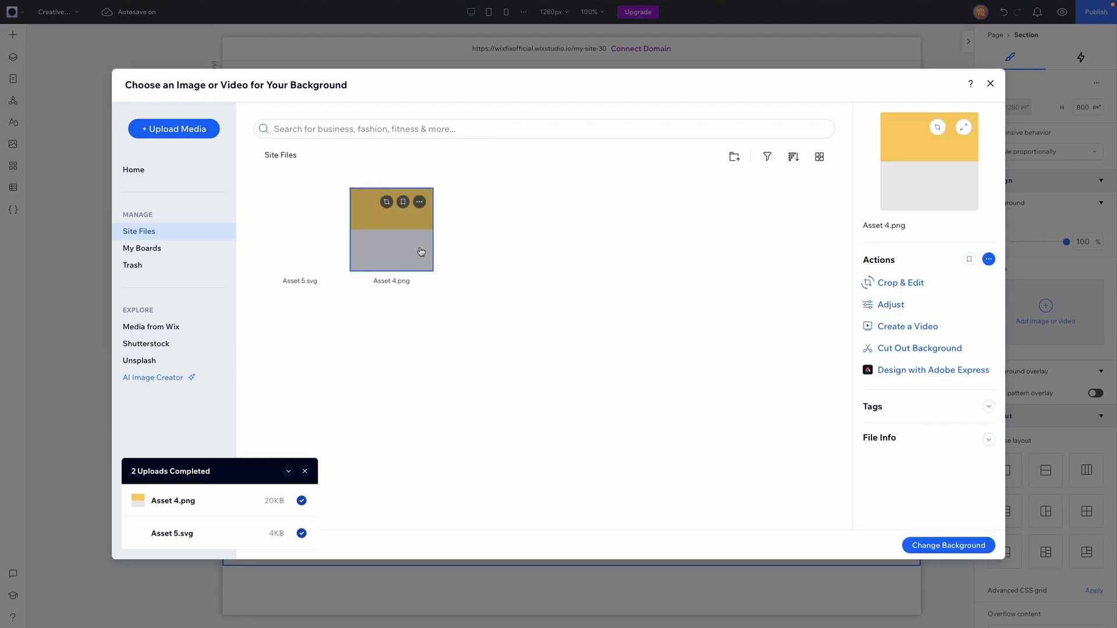
{"action": "left_click", "coordinate": [959, 549]}
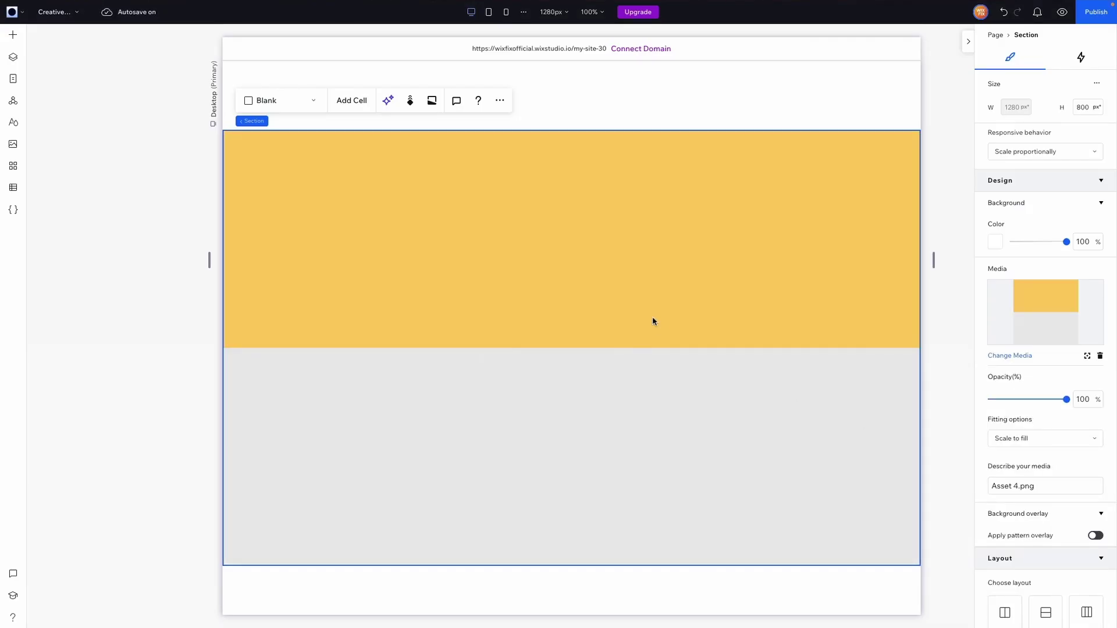
Step: Apply the Reveal scroll effect to the Asset 4.png section background
{"action": "left_click", "coordinate": [410, 102]}
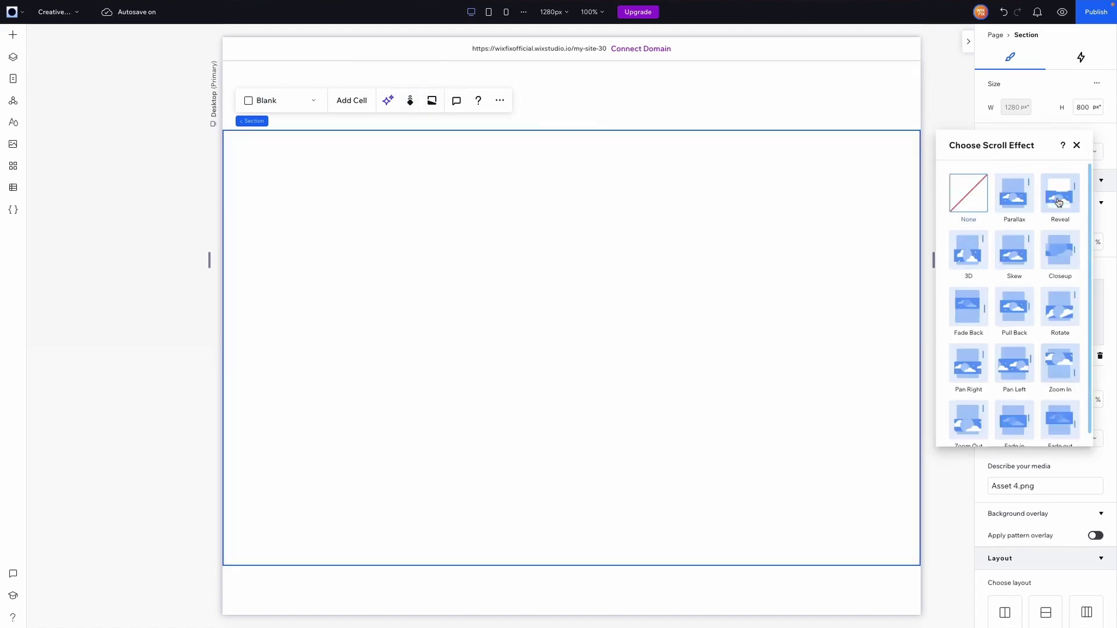
{"action": "left_click", "coordinate": [1059, 197]}
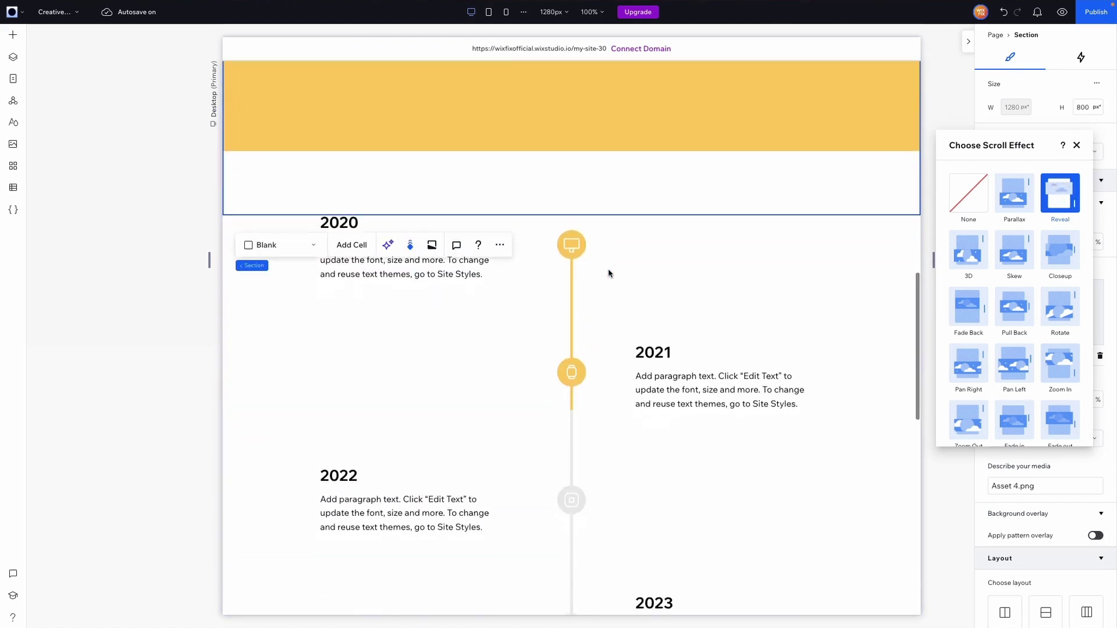
{"action": "scroll", "coordinate": [599, 302], "scroll_direction": "down", "scroll_amount": 5}
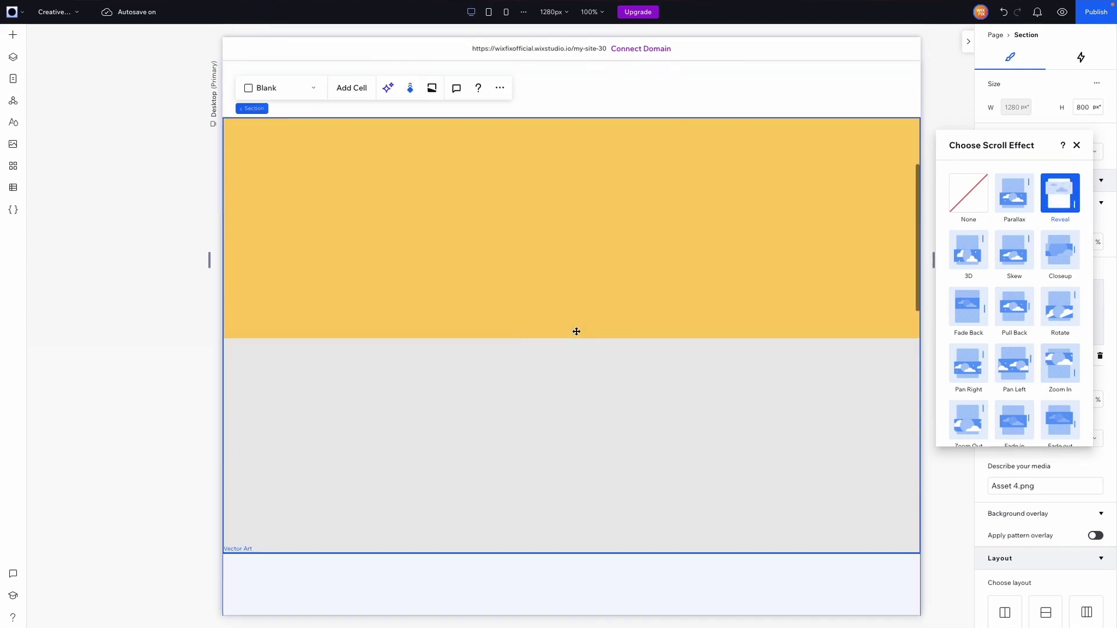
{"action": "left_click", "coordinate": [476, 418]}
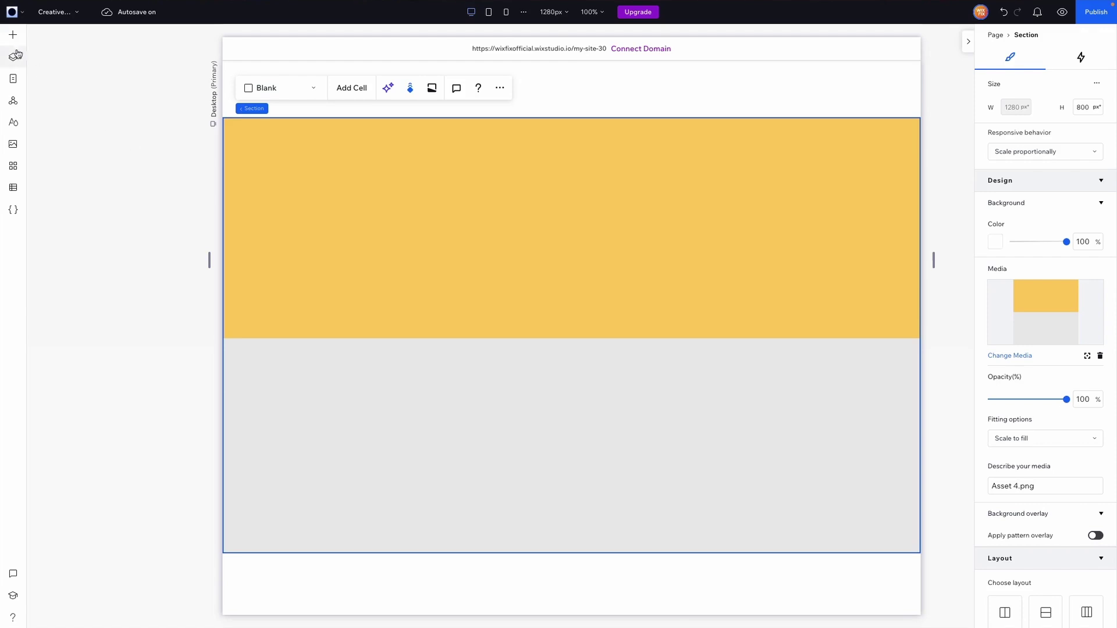
Step: Add Asset 5.svg as vector art and set its width to 100% (1280 px)
{"action": "left_click", "coordinate": [13, 144]}
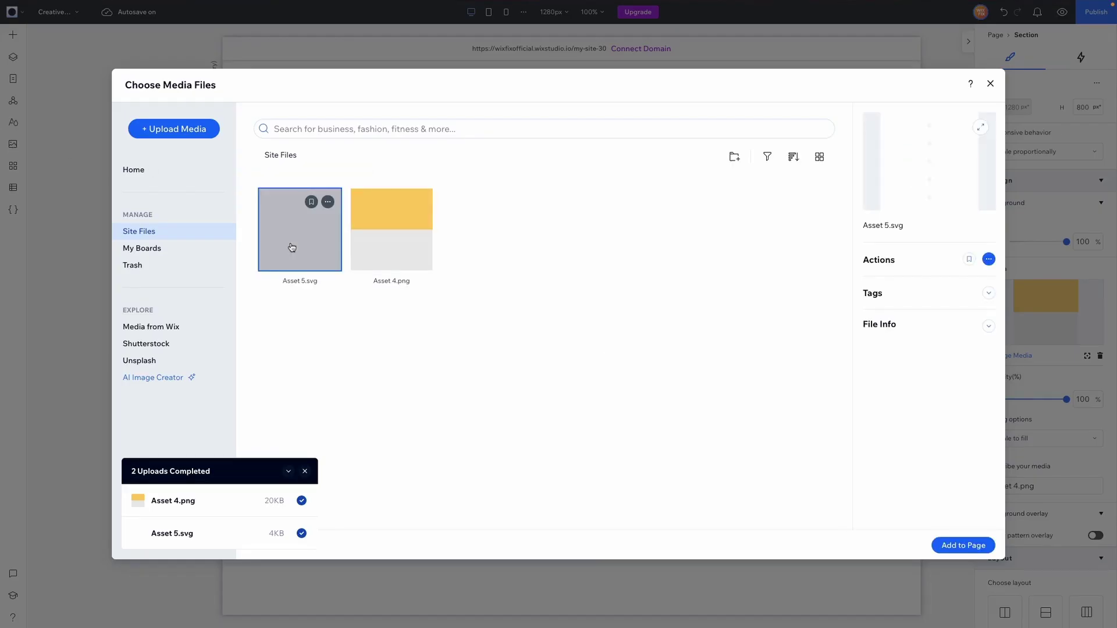
{"action": "double_click", "coordinate": [291, 246]}
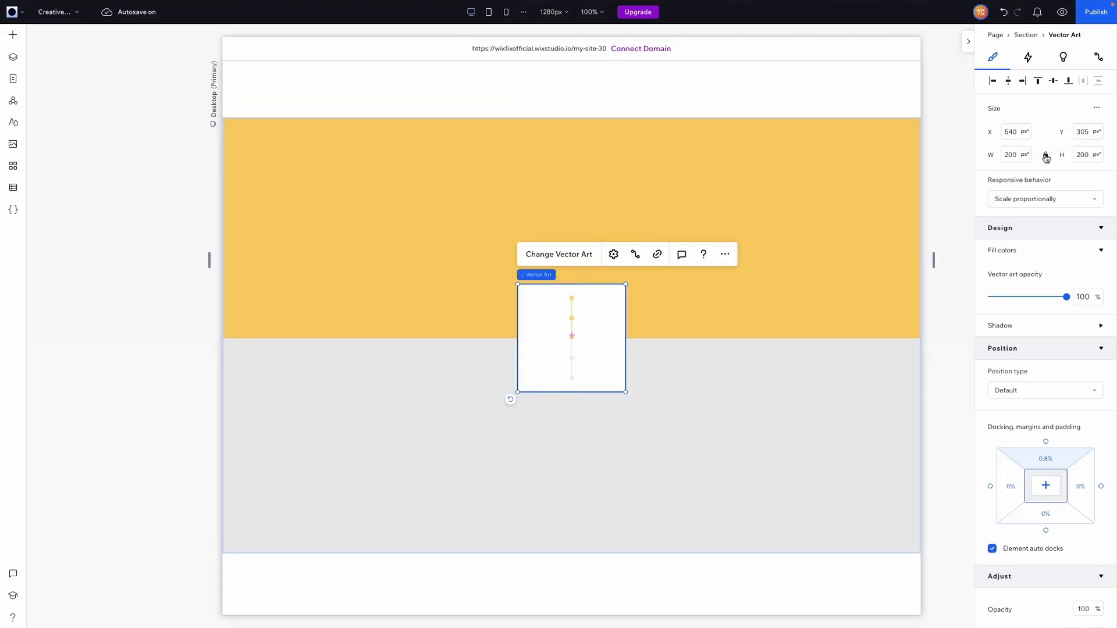
{"action": "left_click", "coordinate": [1012, 155]}
{"action": "type", "text": "100"}
{"action": "key", "text": "Return"}
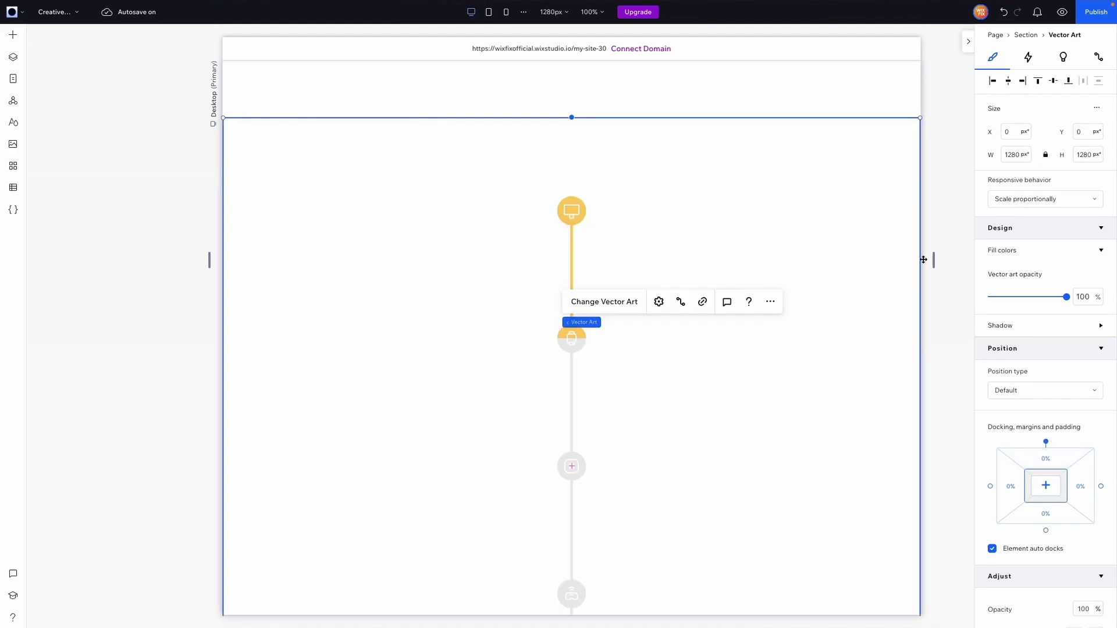
{"action": "scroll", "coordinate": [962, 255], "scroll_direction": "up", "scroll_amount": 3}
{"action": "scroll", "coordinate": [957, 239], "scroll_direction": "down", "scroll_amount": 9}
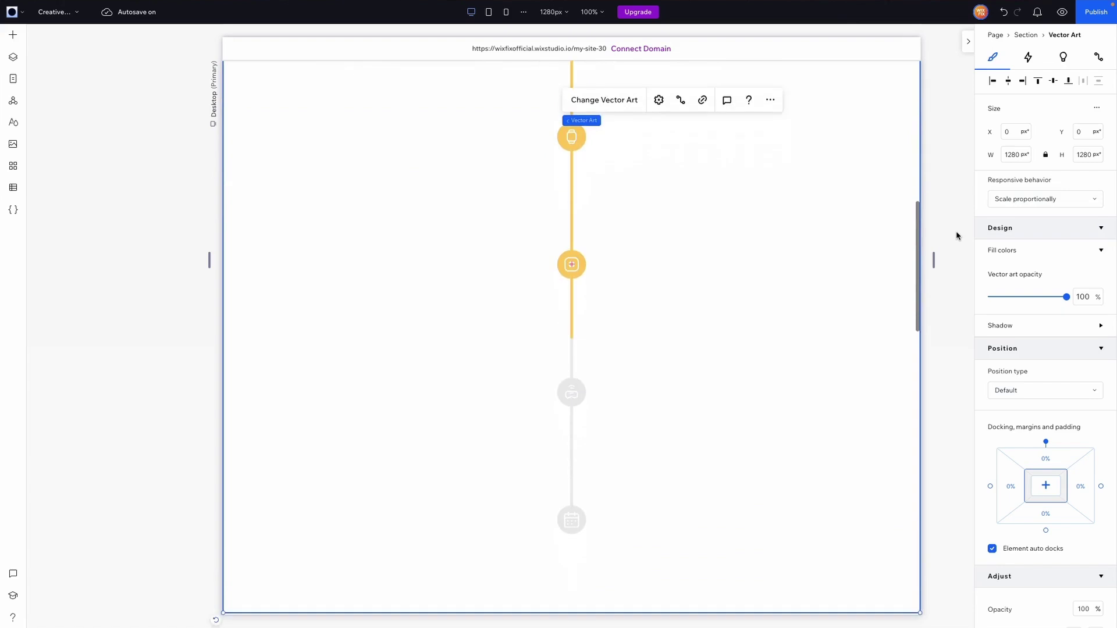
{"action": "scroll", "coordinate": [956, 235], "scroll_direction": "down", "scroll_amount": 6}
{"action": "scroll", "coordinate": [956, 235], "scroll_direction": "up", "scroll_amount": 6}
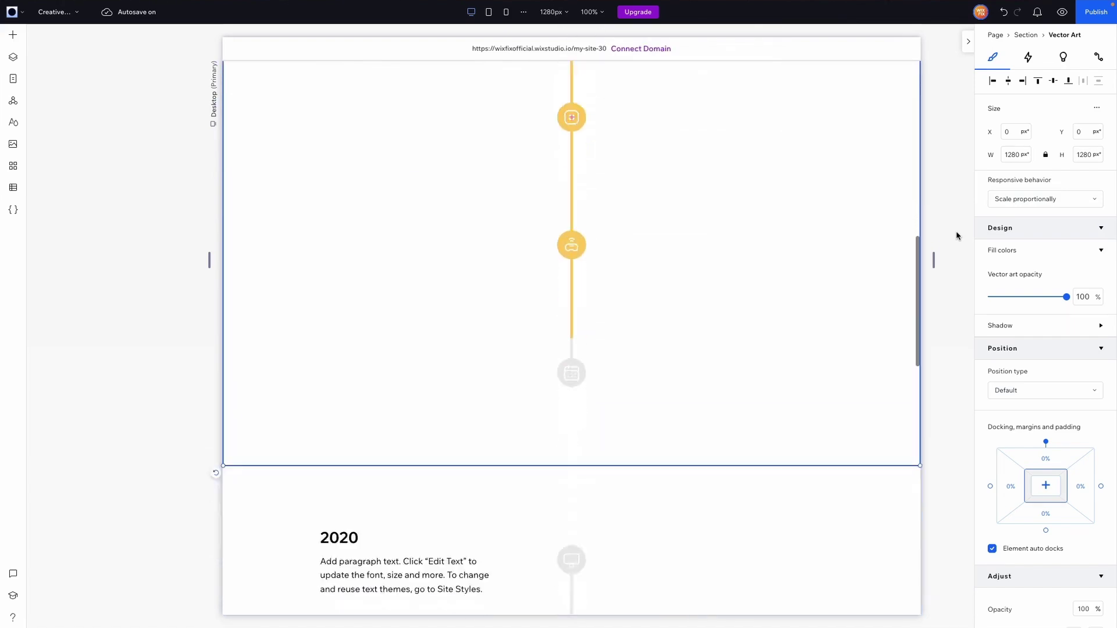
{"action": "scroll", "coordinate": [957, 236], "scroll_direction": "down", "scroll_amount": 8}
{"action": "scroll", "coordinate": [956, 236], "scroll_direction": "up", "scroll_amount": 3}
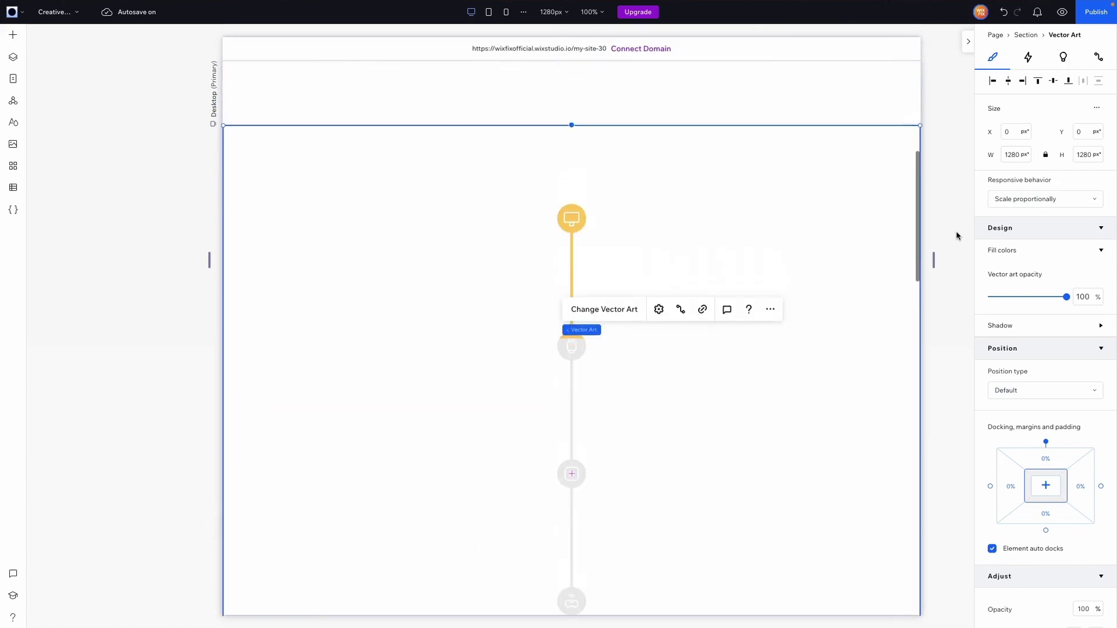
Step: Paste the 2020 heading-and-paragraph stack and place it left of the first timeline icon
{"action": "right_click", "coordinate": [449, 242]}
{"action": "left_click", "coordinate": [488, 314]}
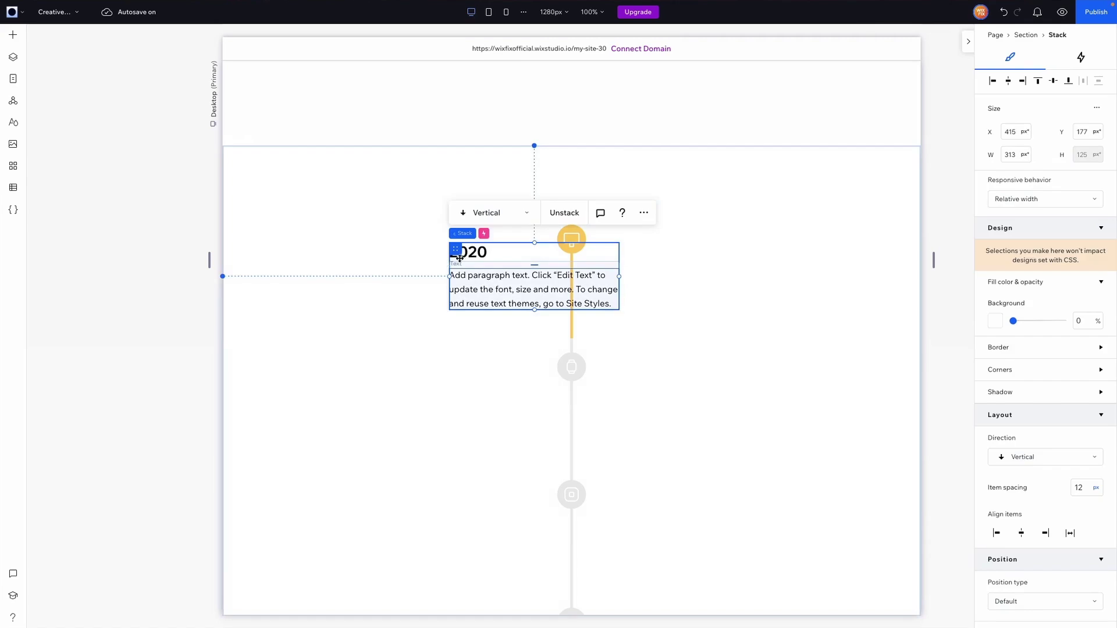
{"action": "left_click_drag", "start_coordinate": [455, 250], "coordinate": [337, 218]}
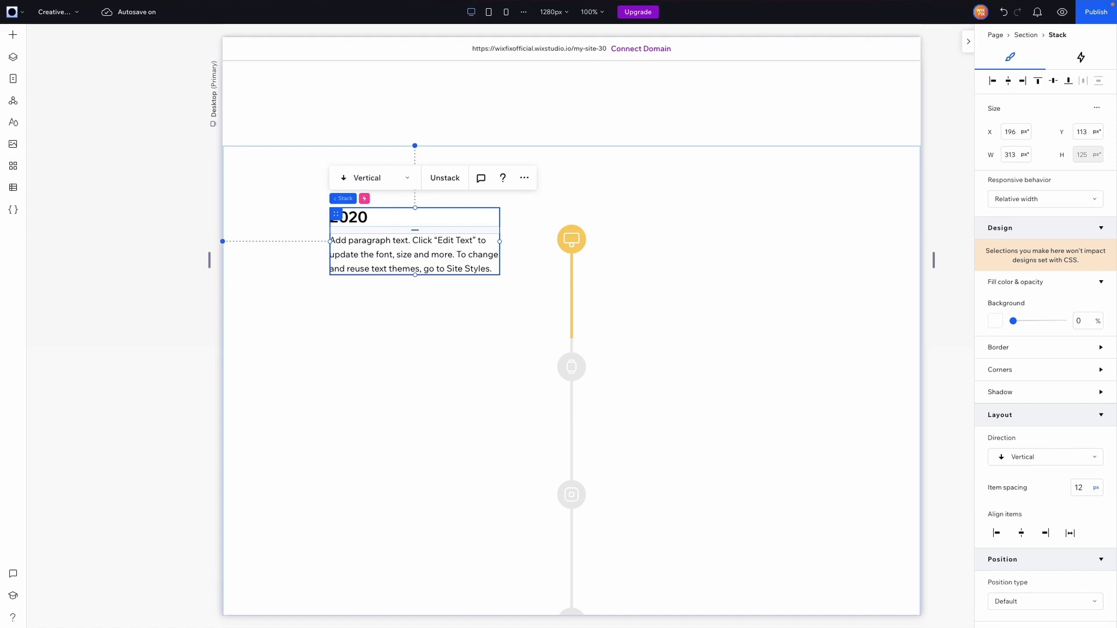
{"action": "left_click", "coordinate": [1080, 61]}
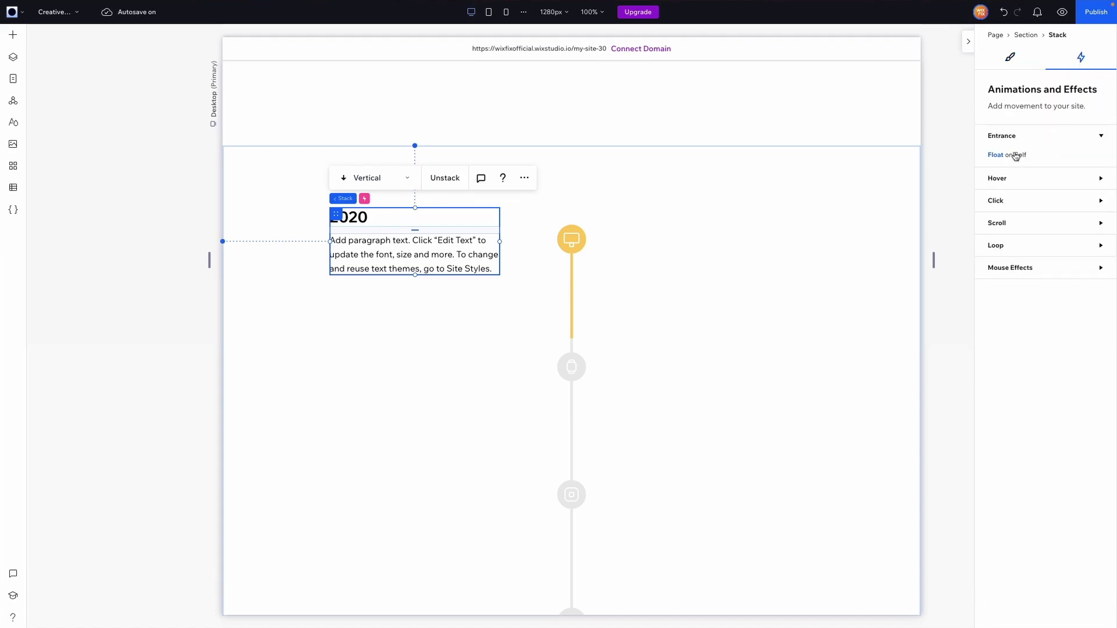
{"action": "left_click", "coordinate": [1062, 12]}
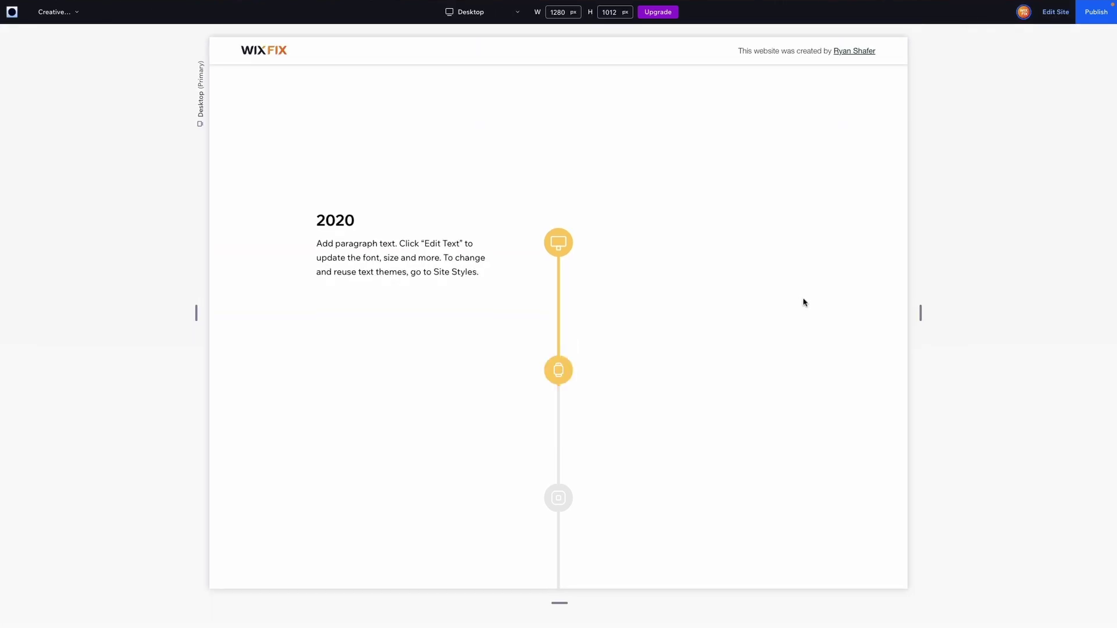
Step: Scroll the live preview to watch the timeline fill yellow through the 2022–2024 entries
{"action": "scroll", "coordinate": [804, 302], "scroll_direction": "down", "scroll_amount": 10}
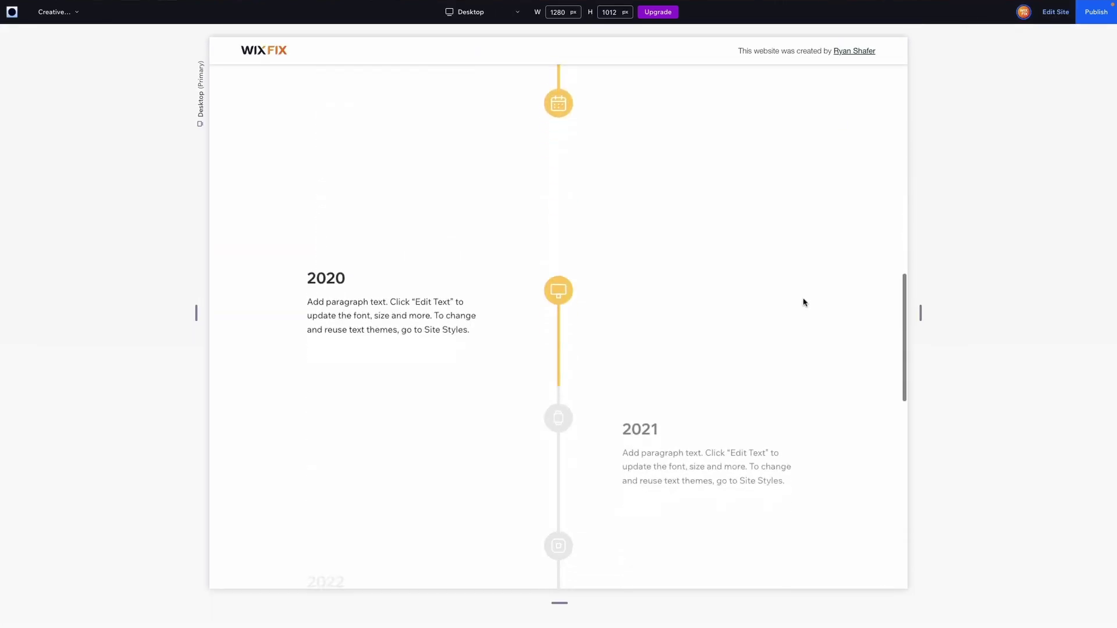
{"action": "scroll", "coordinate": [805, 303], "scroll_direction": "down", "scroll_amount": 3}
{"action": "scroll", "coordinate": [805, 303], "scroll_direction": "up", "scroll_amount": 3}
{"action": "scroll", "coordinate": [805, 303], "scroll_direction": "down", "scroll_amount": 6}
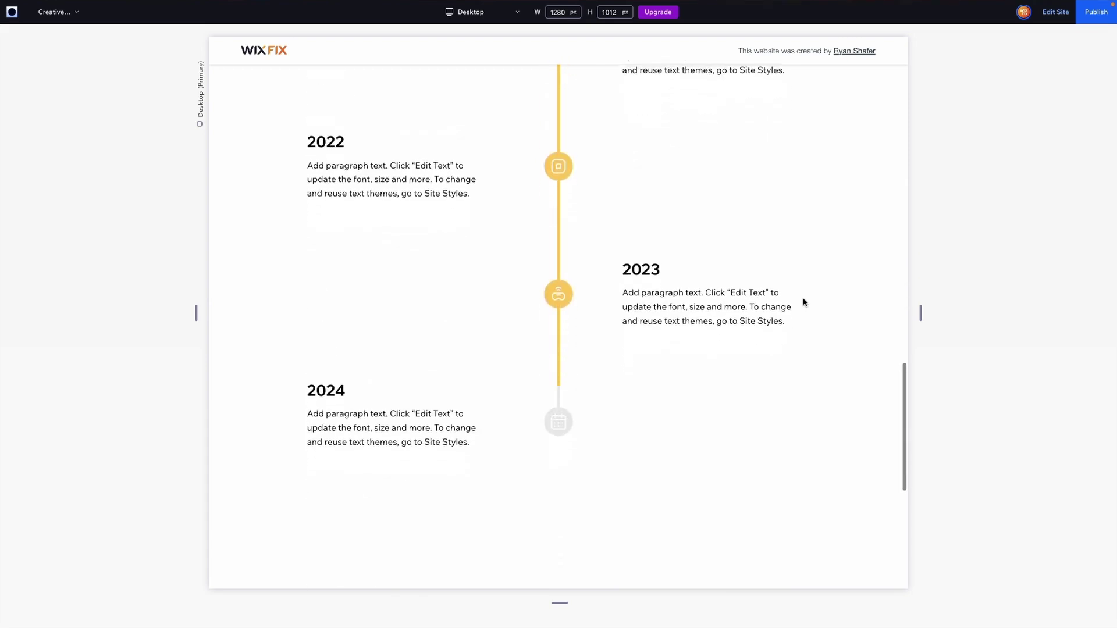